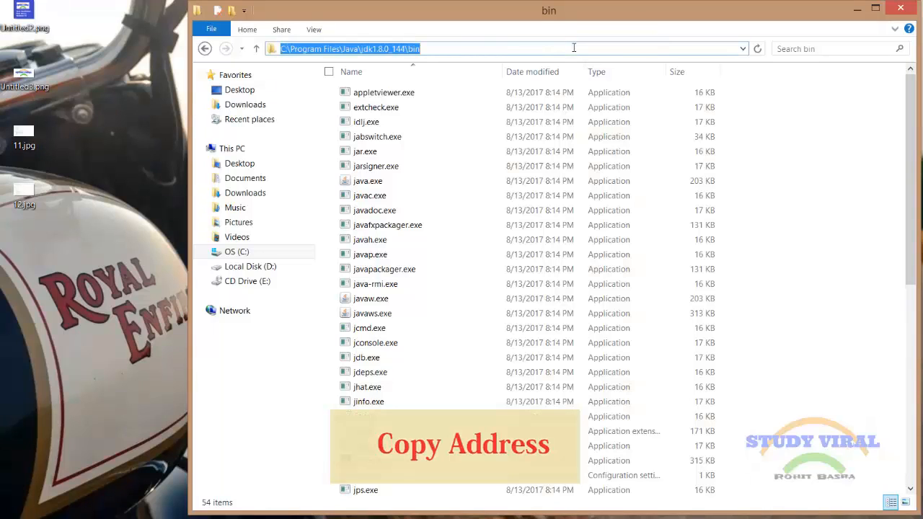
# Copy the full address of the JDK bin folder and open the system properties of This PC.
pyautogui.rightClick(408, 45)
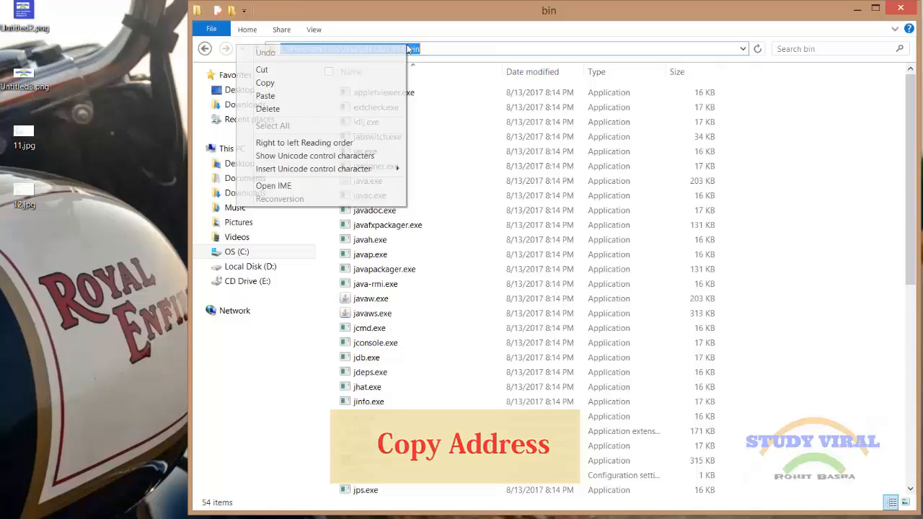
pyautogui.click(366, 84)
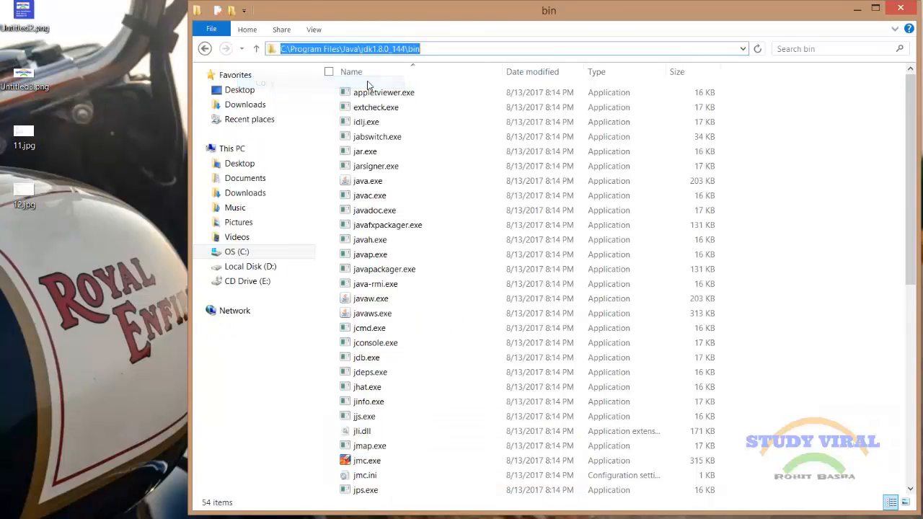
pyautogui.rightClick(238, 152)
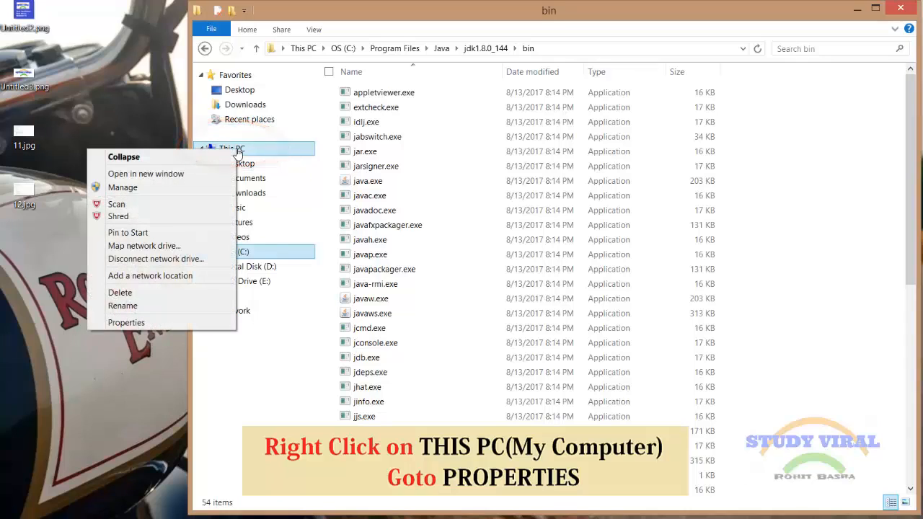
pyautogui.click(186, 324)
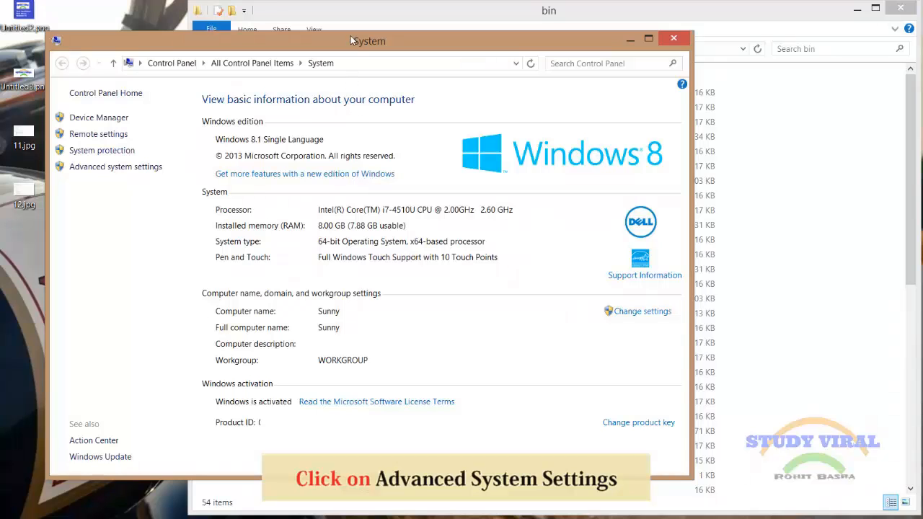
# Open the environment variables from the advanced system settings.
pyautogui.moveTo(353, 41); pyautogui.dragTo(475, 30)
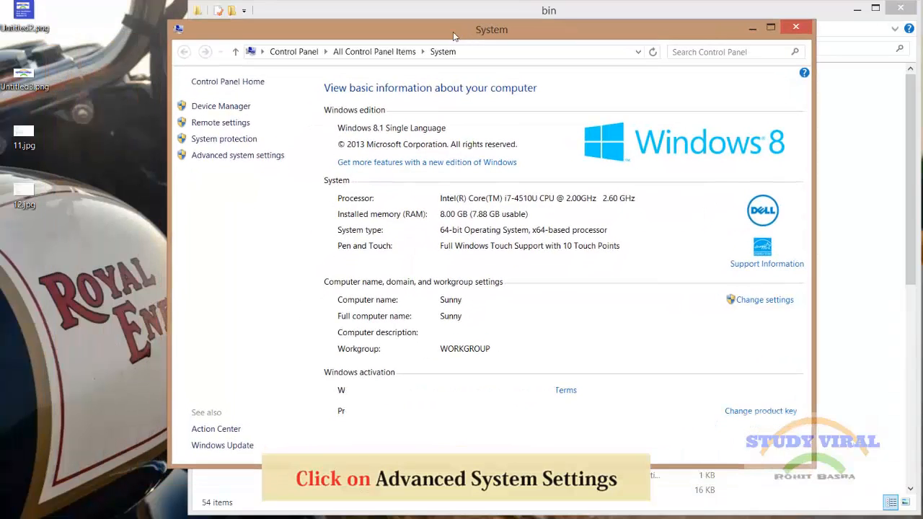
pyautogui.click(235, 160)
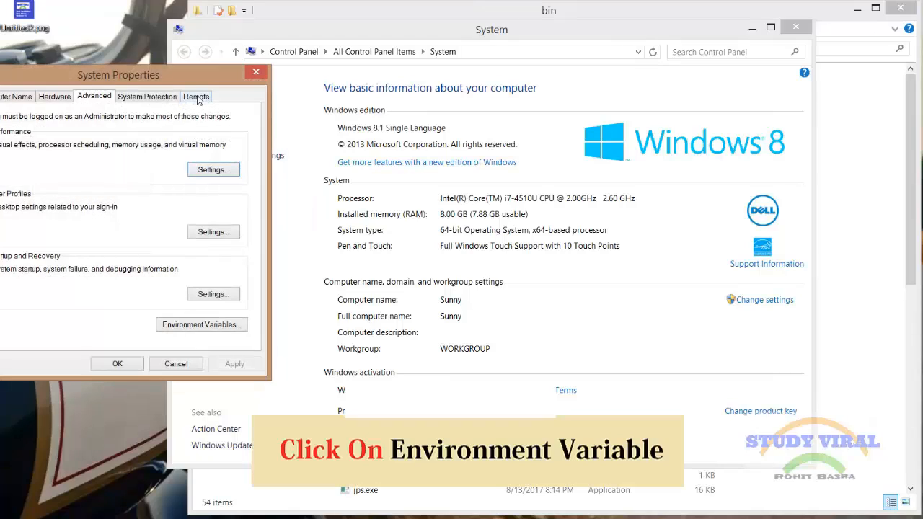
pyautogui.moveTo(199, 80); pyautogui.dragTo(354, 74)
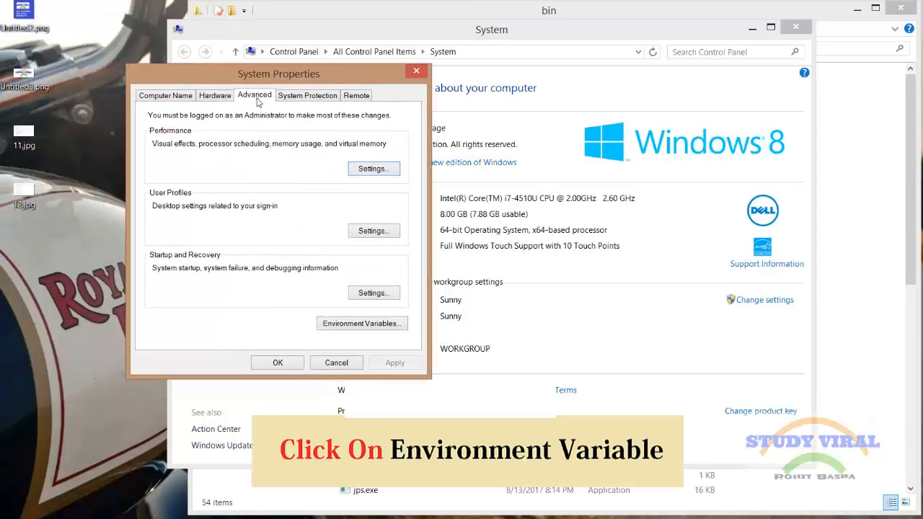
pyautogui.click(332, 324)
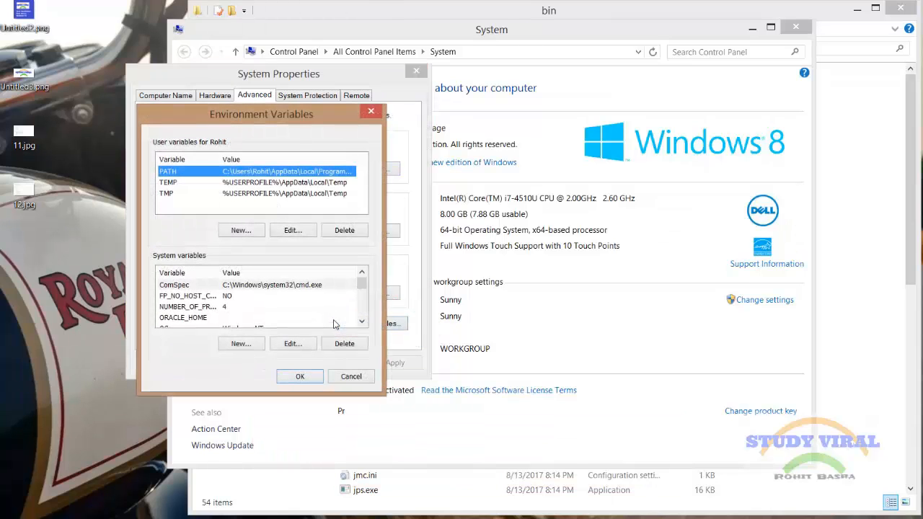
# Append ";C:\Program Files\Java\jdk1.8.0_144\bin;" to the end of the system variable Path and accept the changes in all dialogs.
pyautogui.click(223, 299)
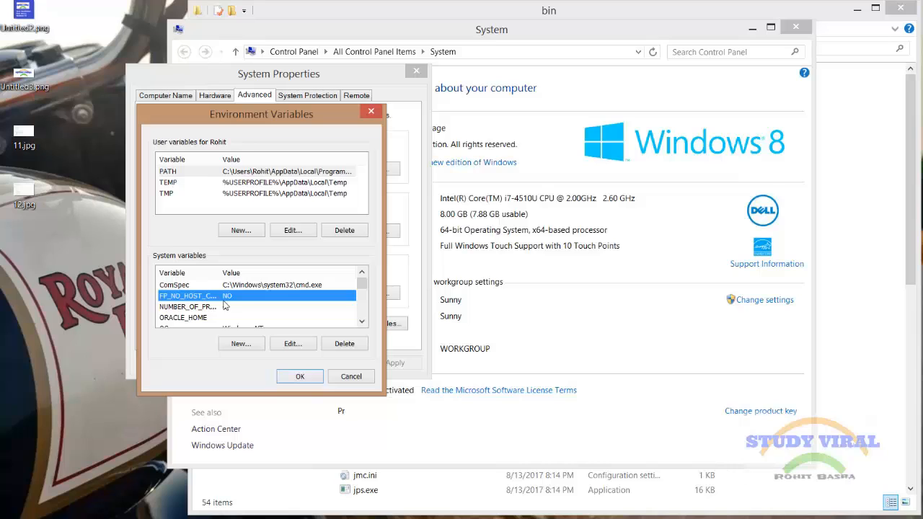
pyautogui.scroll(-2, 224, 305)
pyautogui.click(300, 287)
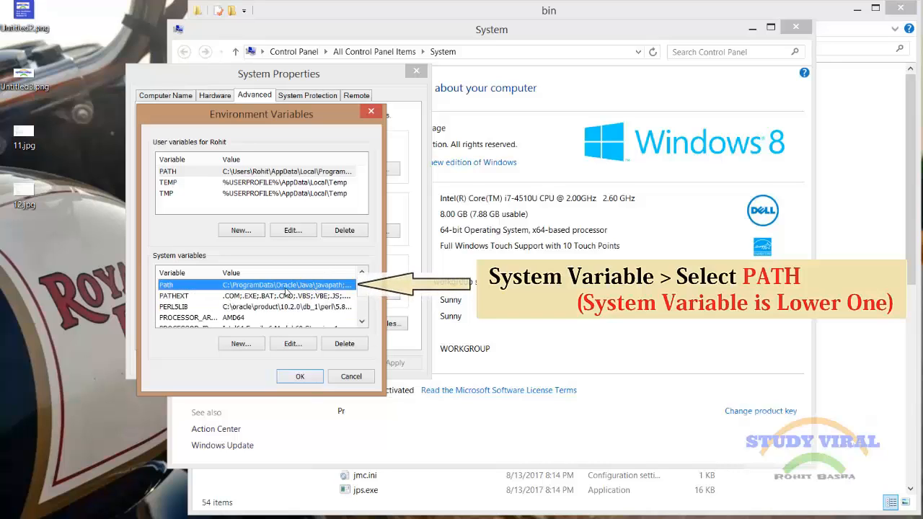
pyautogui.click(292, 344)
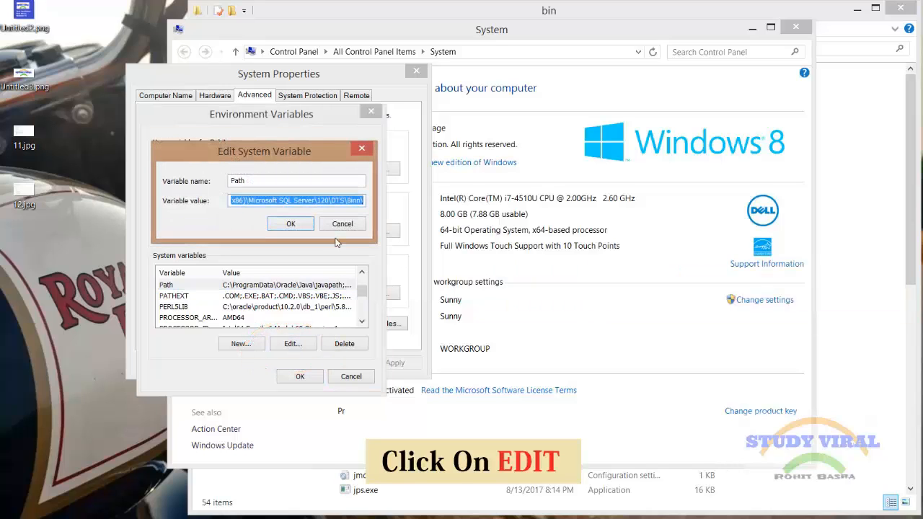
pyautogui.press('End')
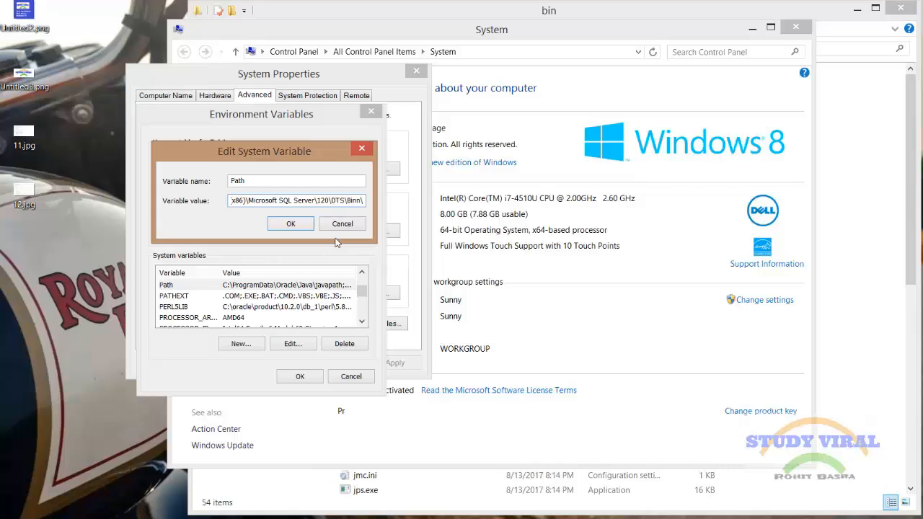
pyautogui.write(';')
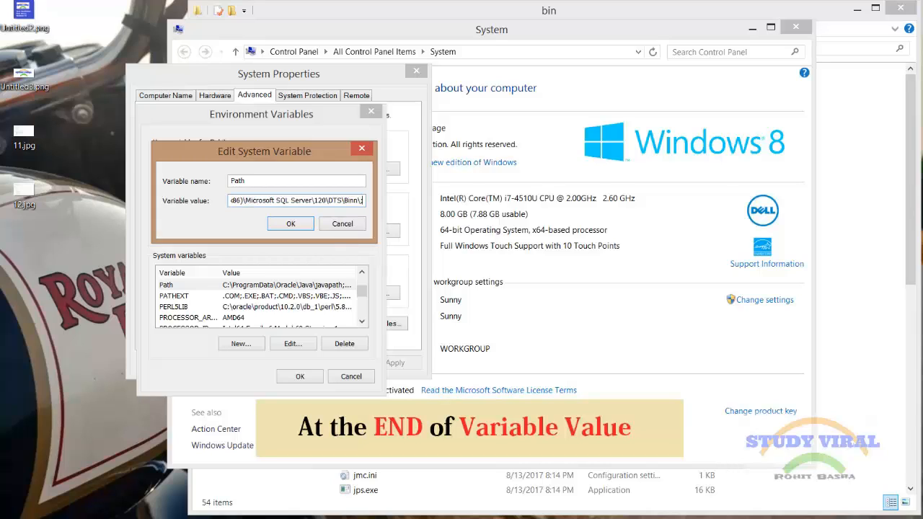
pyautogui.hotkey('ctrl', 'v')
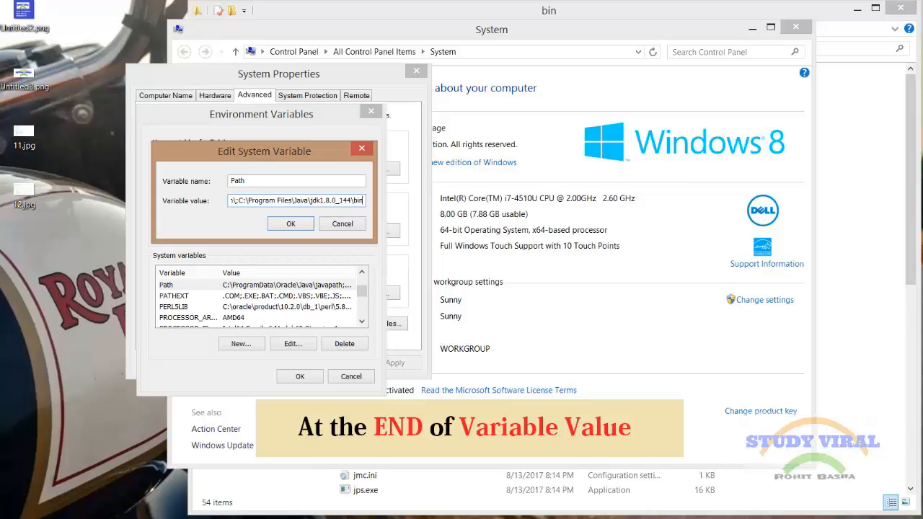
pyautogui.write(';')
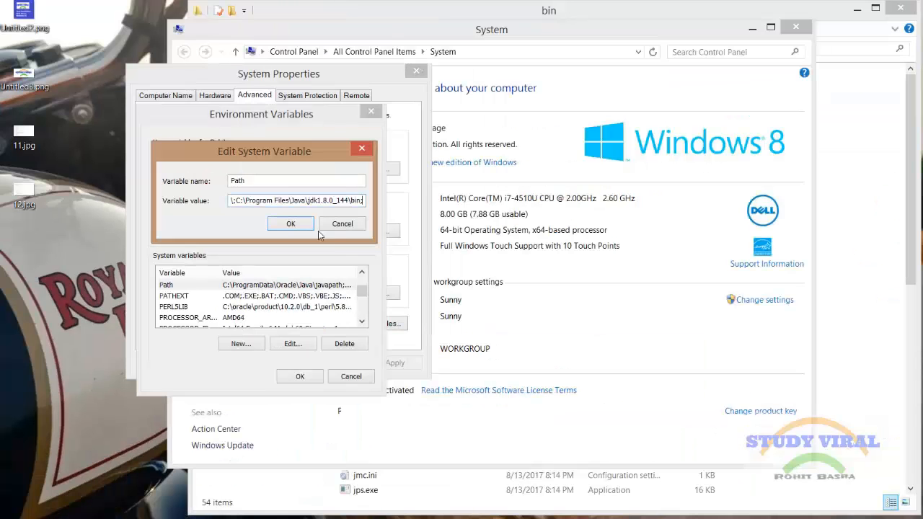
pyautogui.click(296, 227)
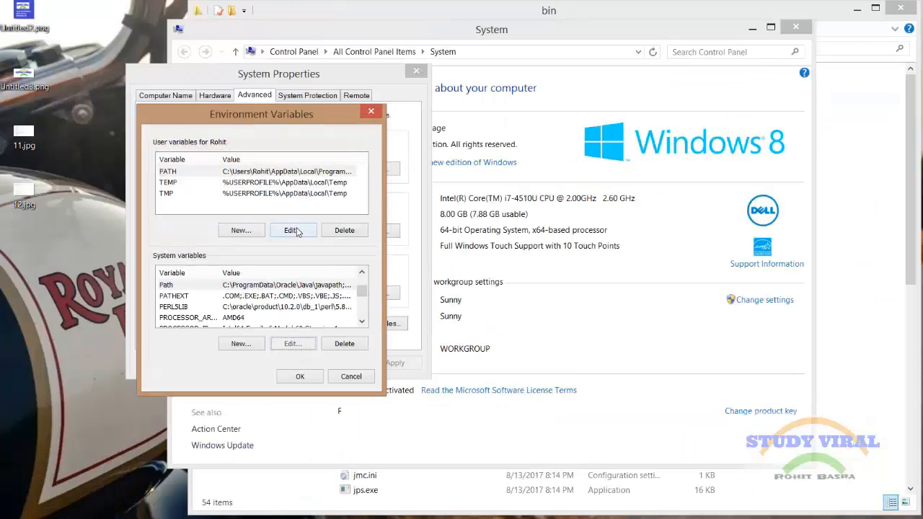
pyautogui.click(303, 378)
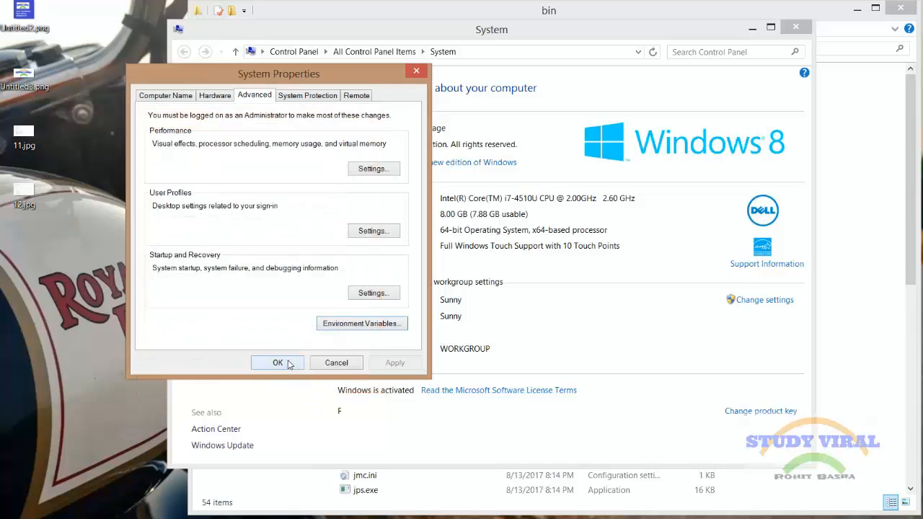
pyautogui.click(288, 364)
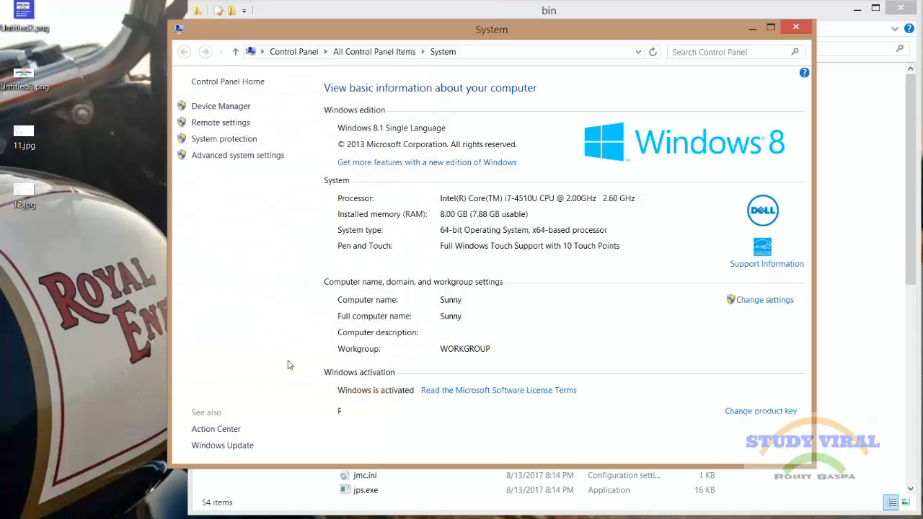
# Minimize the System window and switch to a new blank Notepad document.
pyautogui.click(751, 30)
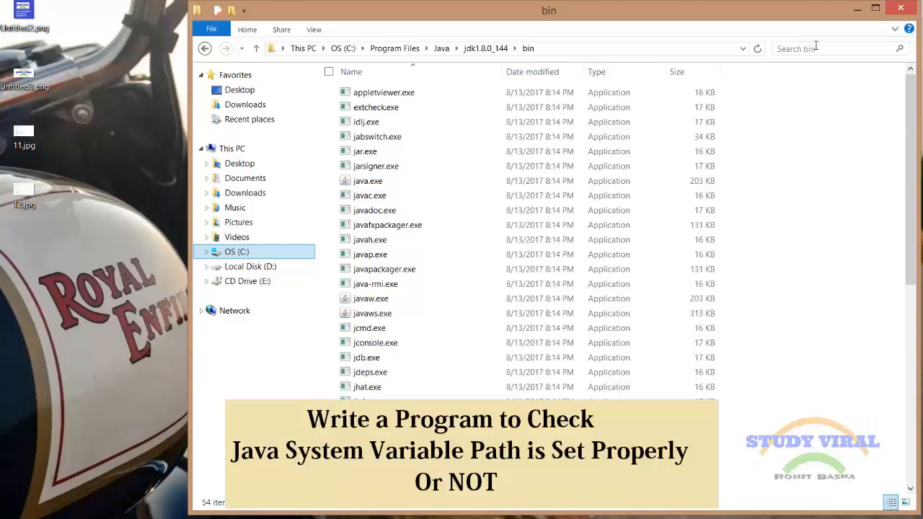
pyautogui.press('super')
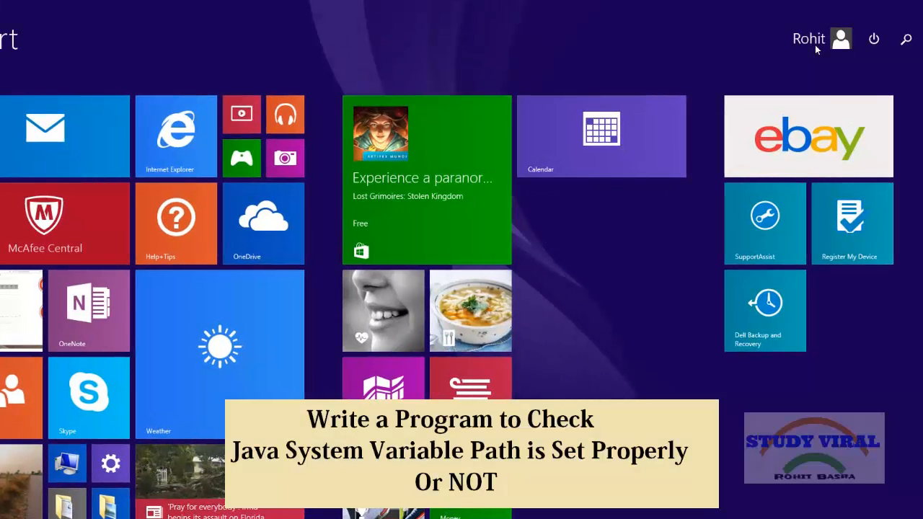
pyautogui.write('notepad')
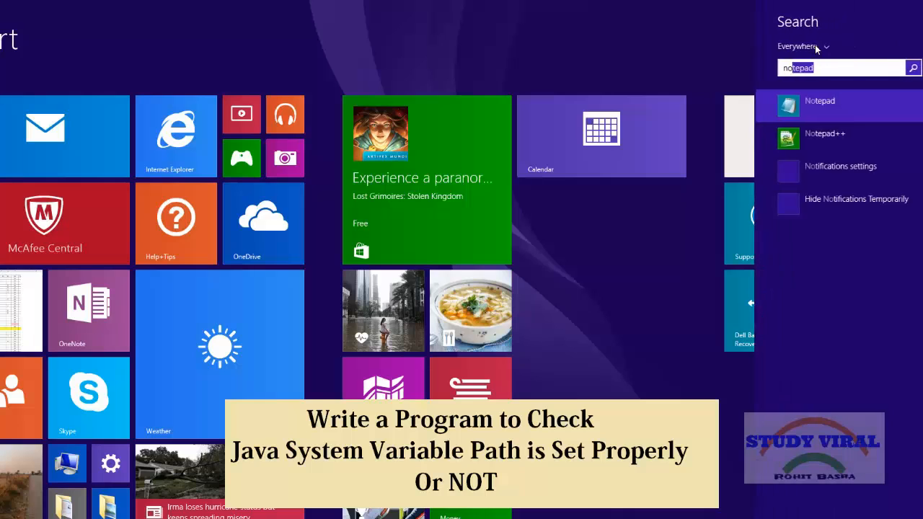
pyautogui.press('Return')
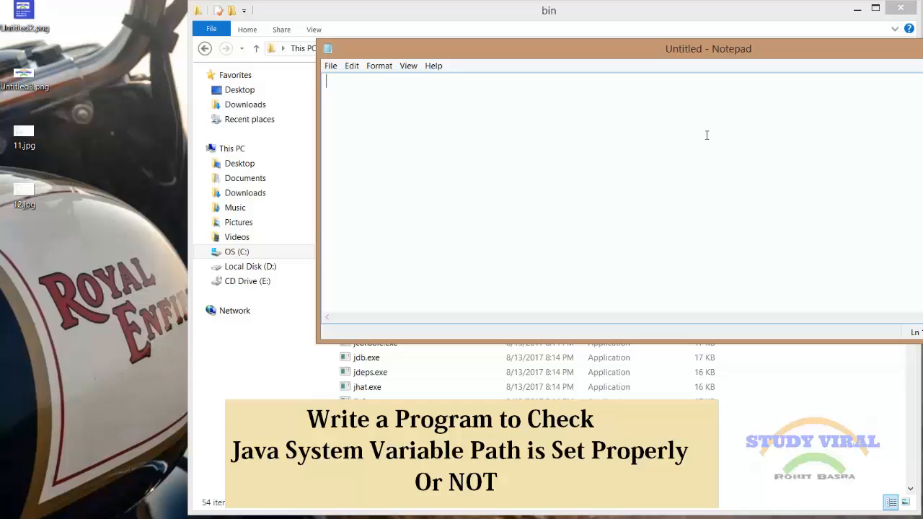
# Write an empty class named TestJava with its opening and closing braces.
pyautogui.write('class ')
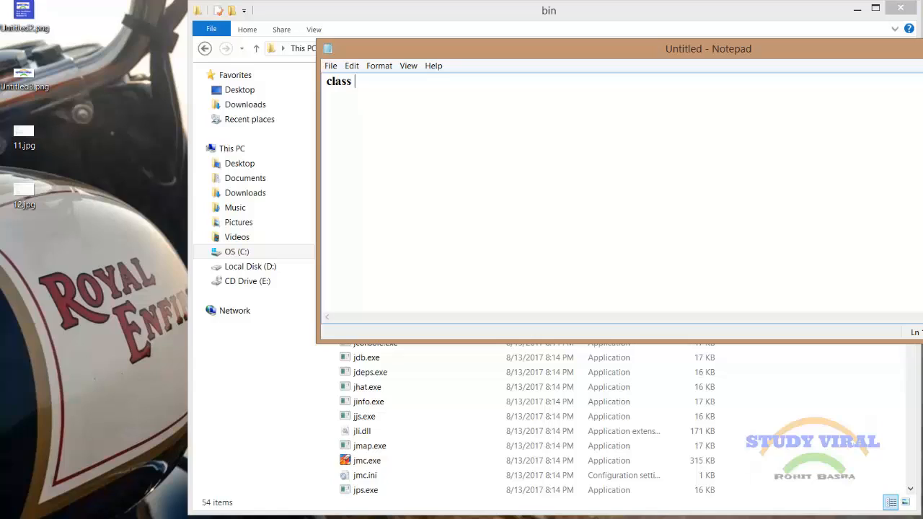
pyautogui.write('TestJava{')
pyautogui.press('Return')
pyautogui.write('}')
# Add the method "public static void main(String []args)" with its braces inside the TestJava class.
pyautogui.write('public')
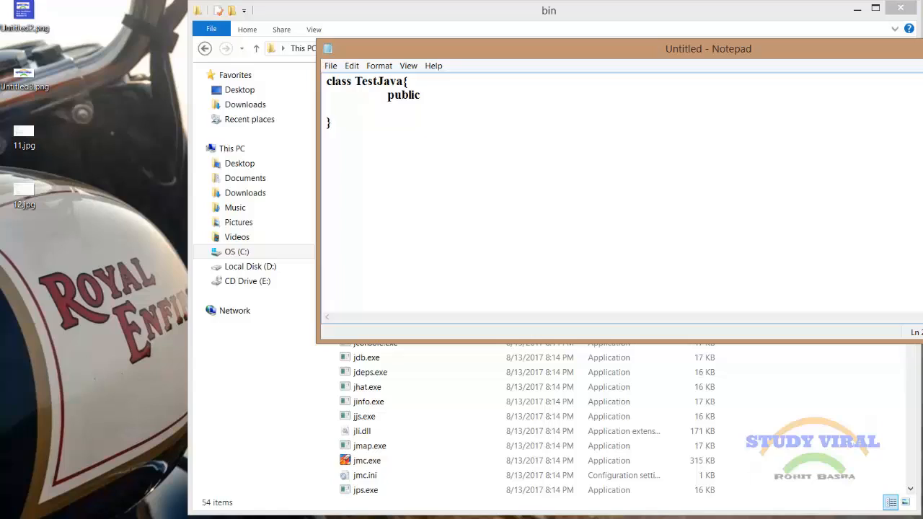
pyautogui.write(' static void ma')
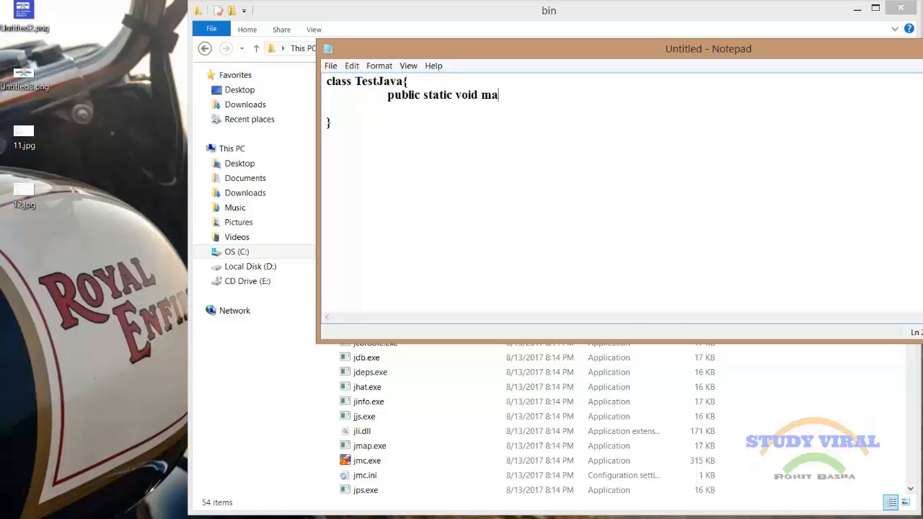
pyautogui.write('in(){')
pyautogui.press('Return')
pyautogui.write('}String []arg')
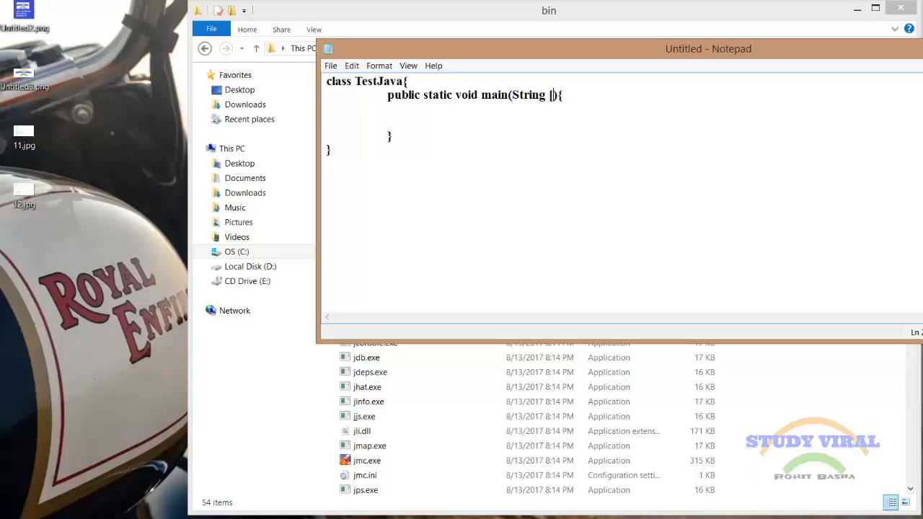
pyautogui.write('s')
# Add the statement System.out.println("Hello Study Viral"); inside the main method.
pyautogui.write('System.')
pyautogui.write('o')
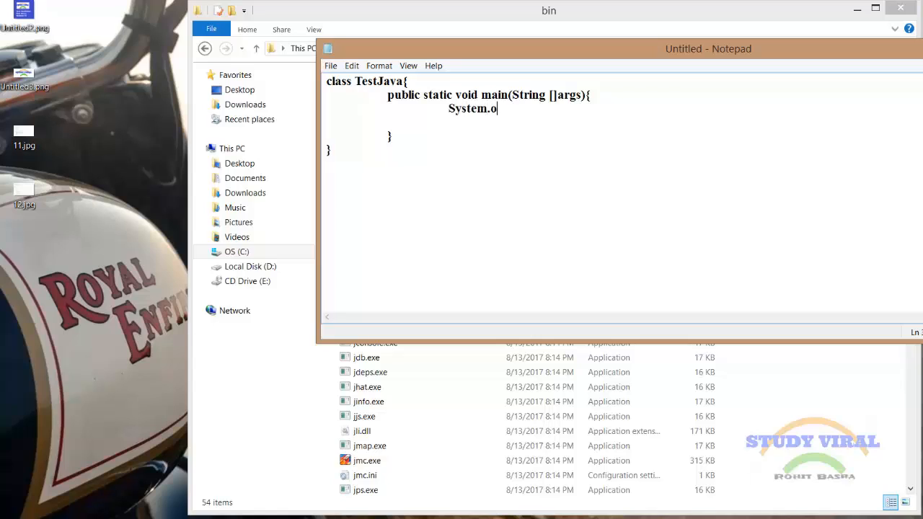
pyautogui.write('ut.println()')
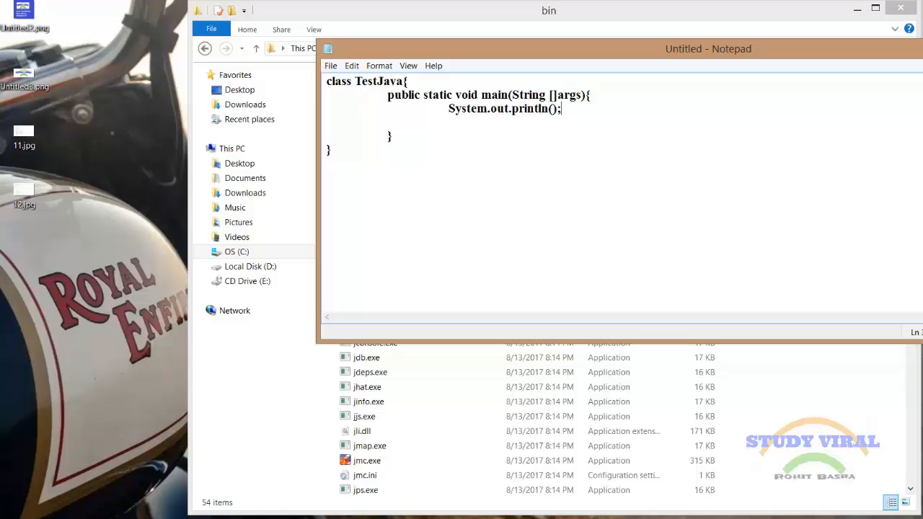
pyautogui.write('""')
pyautogui.write('Hello ')
pyautogui.write('S')
pyautogui.write('tudy ')
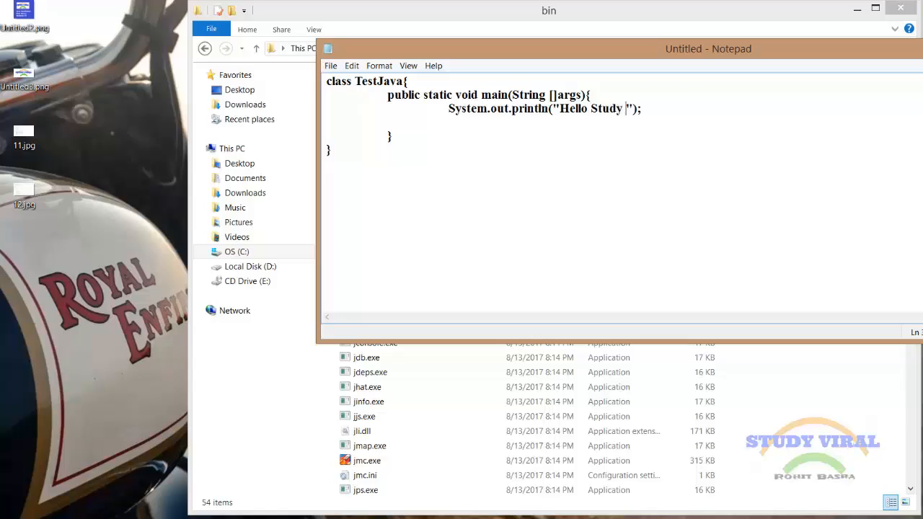
pyautogui.write('Viral')
# Choose to save the document under a new name, and create and open a folder named Java on the Desktop as its location.
pyautogui.click(326, 68)
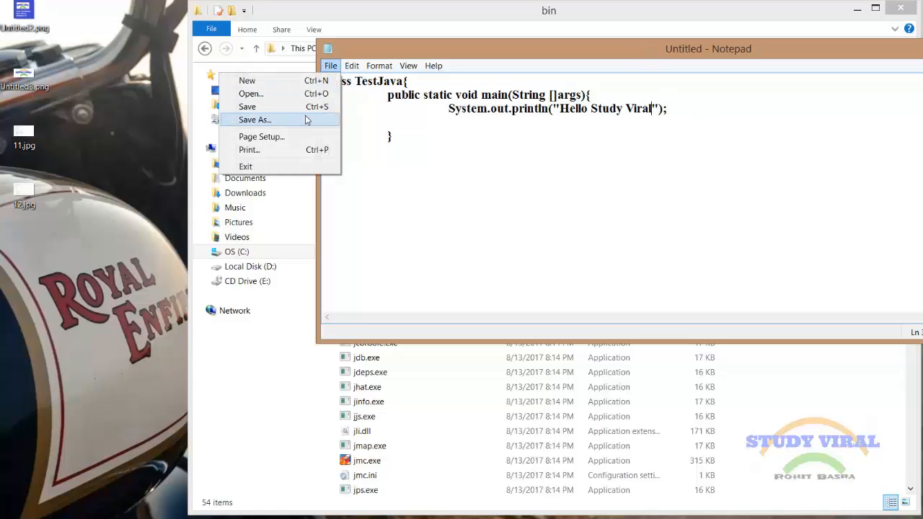
pyautogui.click(307, 119)
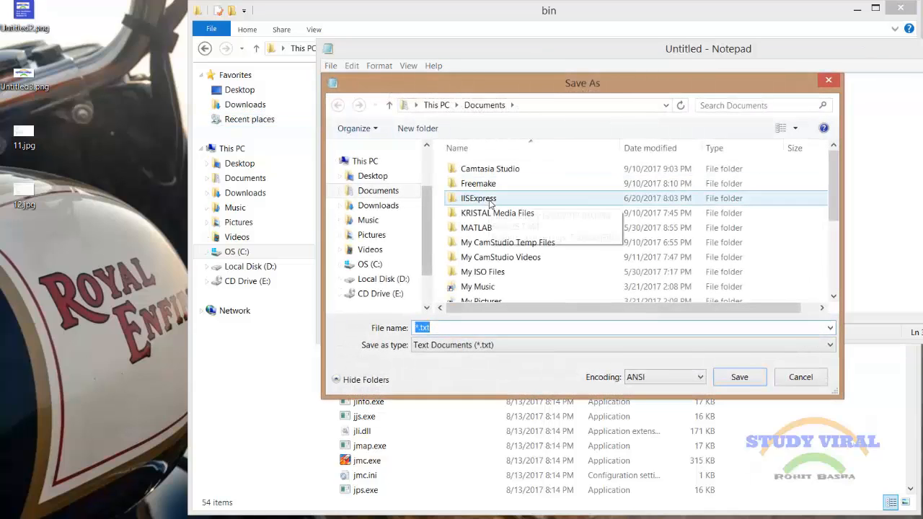
pyautogui.click(373, 178)
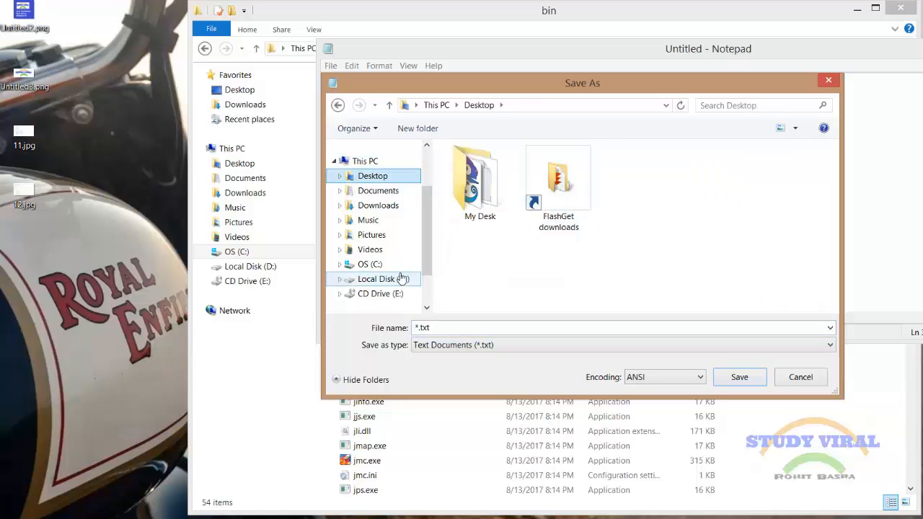
pyautogui.click(418, 128)
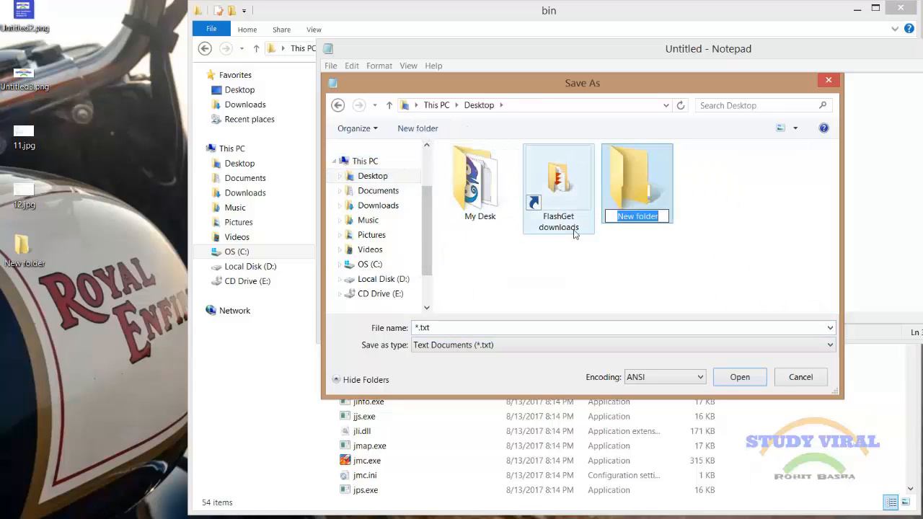
pyautogui.write('Jva')
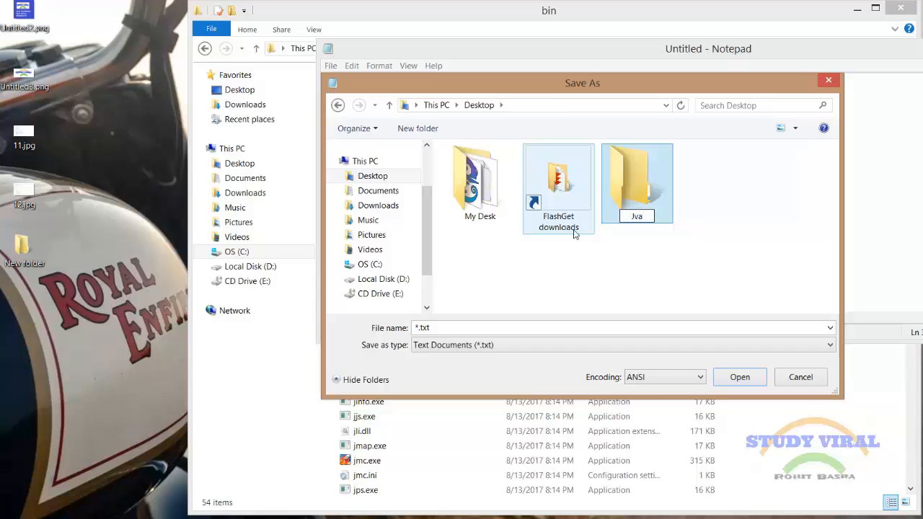
pyautogui.press('BackSpace')
pyautogui.press('BackSpace')
pyautogui.write('ava')
pyautogui.press('Return')
pyautogui.press('Return')
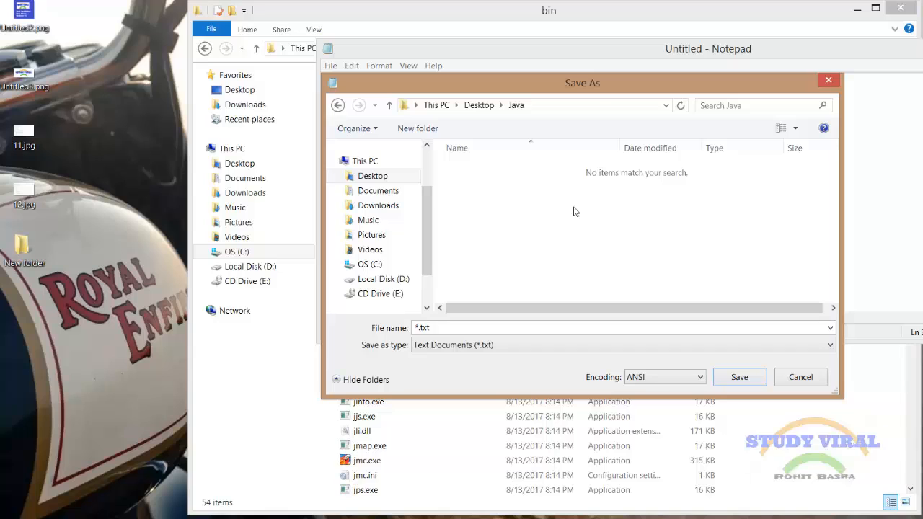
# Save the program in the Java folder as TestJava.java with the file type All Files (*.*).
pyautogui.moveTo(598, 87); pyautogui.dragTo(590, 173)
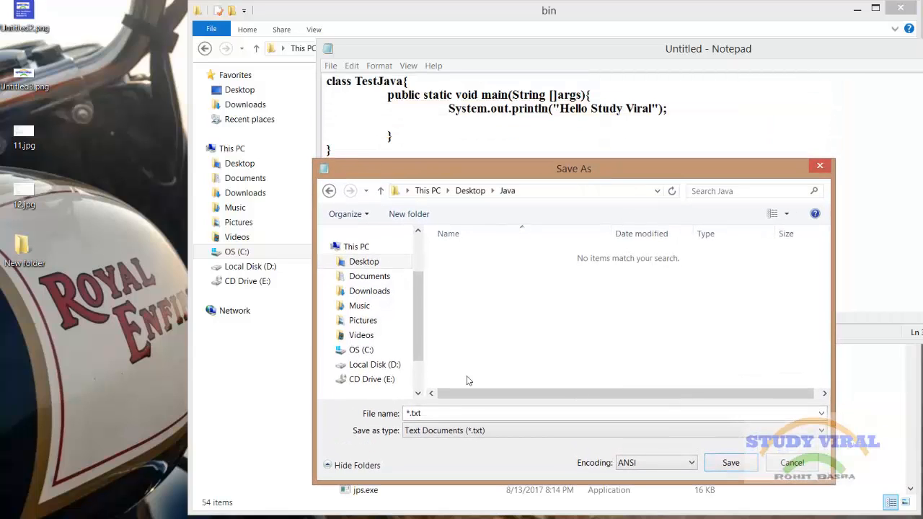
pyautogui.click(464, 413)
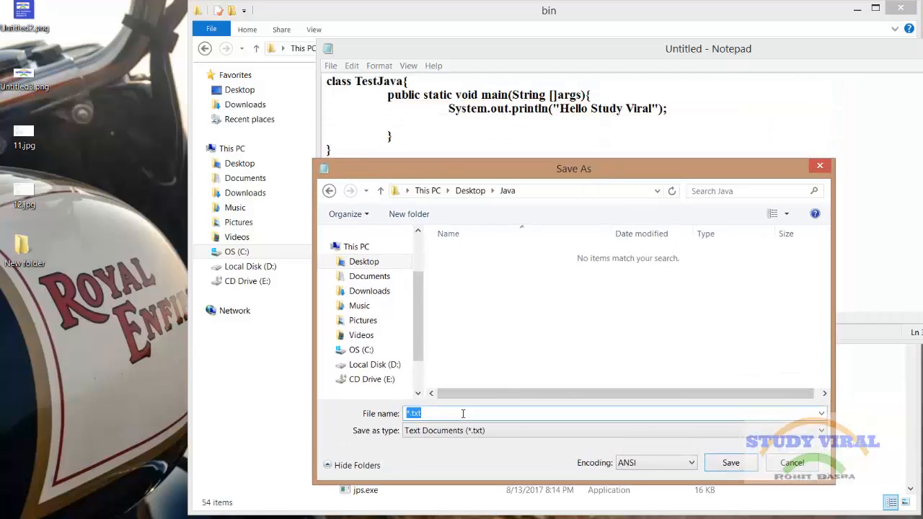
pyautogui.write('Tea')
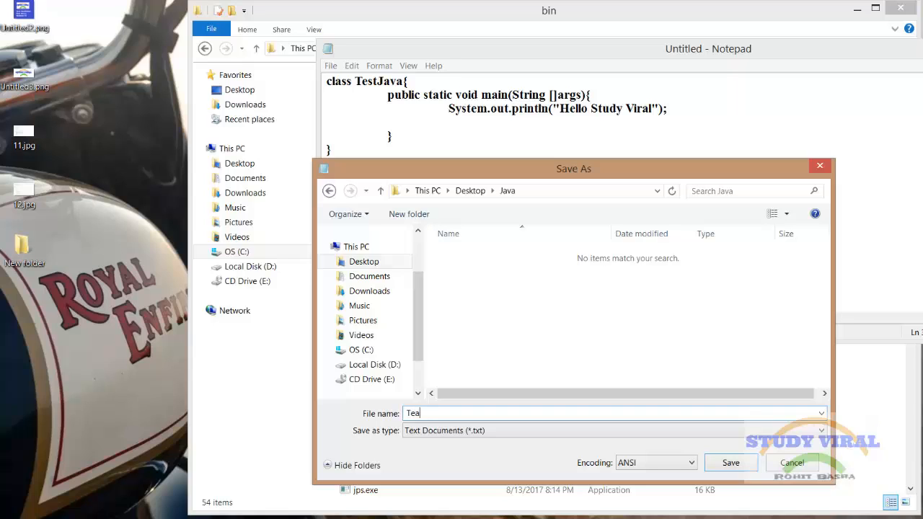
pyautogui.write('stJava.java')
pyautogui.press('Tab')
pyautogui.press('Down')
pyautogui.press('Down')
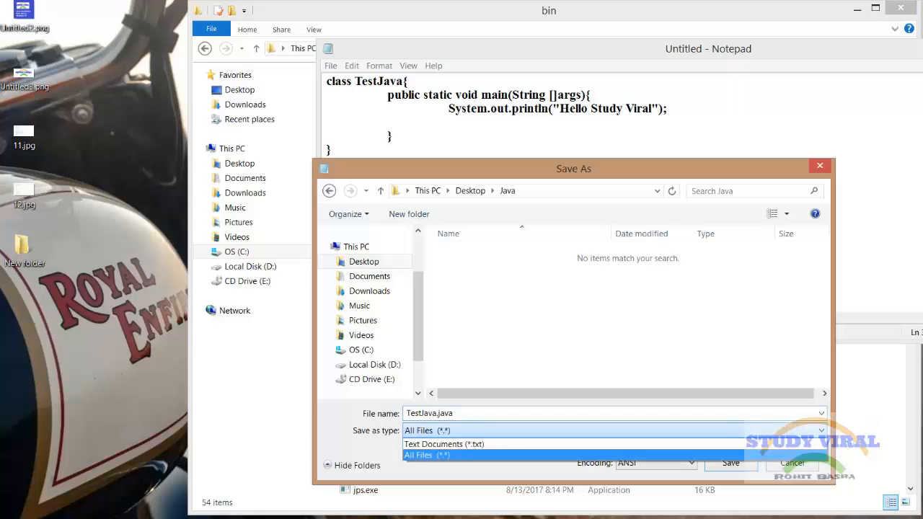
pyautogui.press('Return')
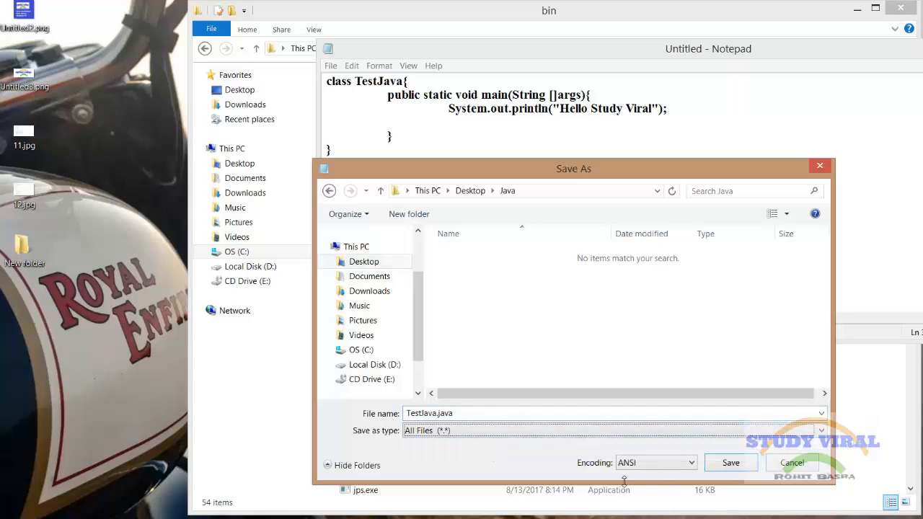
pyautogui.click(727, 464)
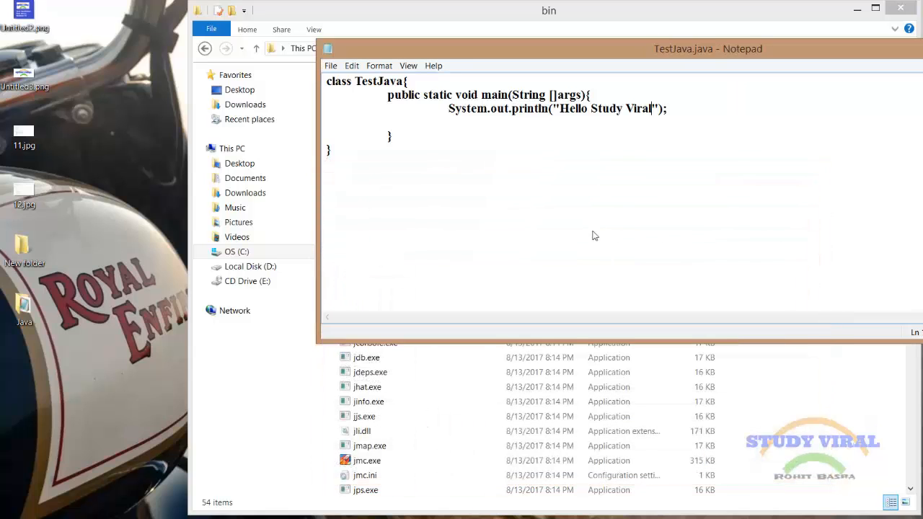
# Open Command Prompt by searching for cmd and change the working directory to the Java folder on the Desktop.
pyautogui.press('super')
pyautogui.write('cmd')
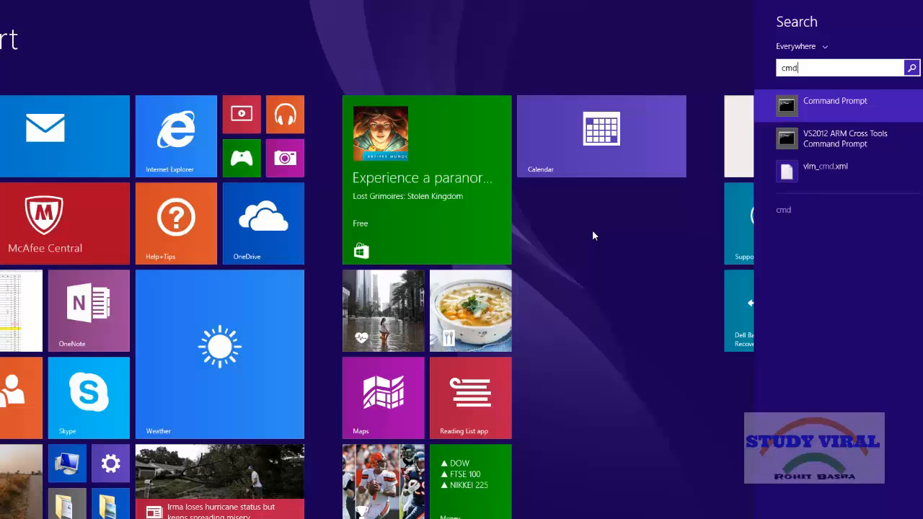
pyautogui.press('Return')
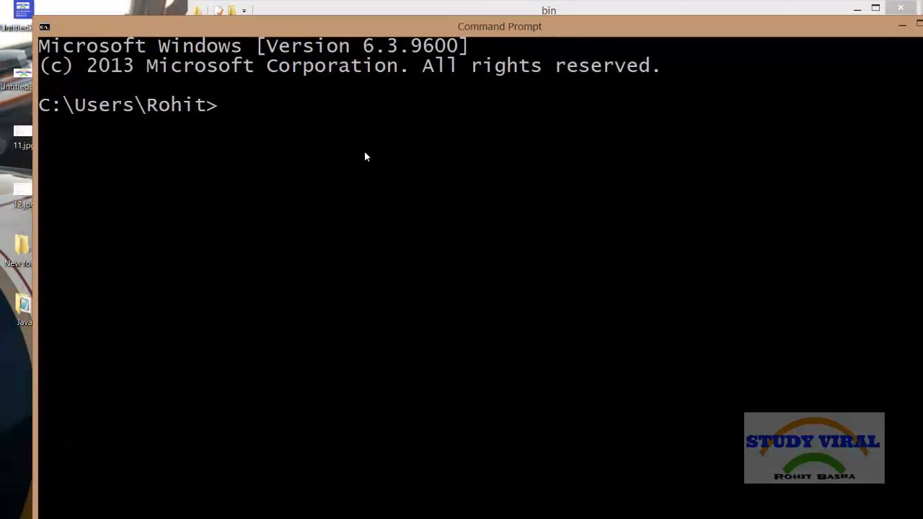
pyautogui.write('cd des')
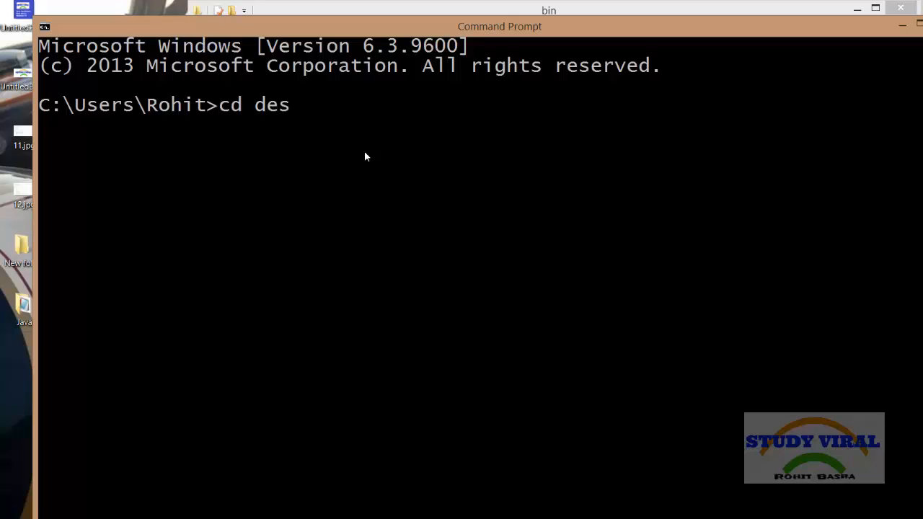
pyautogui.press('Tab')
pyautogui.press('BackSpace')
pyautogui.press('BackSpace')
pyautogui.press('BackSpace')
pyautogui.press('BackSpace')
pyautogui.press('BackSpace')
pyautogui.press('BackSpace')
pyautogui.press('BackSpace')
pyautogui.press('BackSpace')
pyautogui.press('BackSpace')
pyautogui.press('Tab')
pyautogui.press('Return')
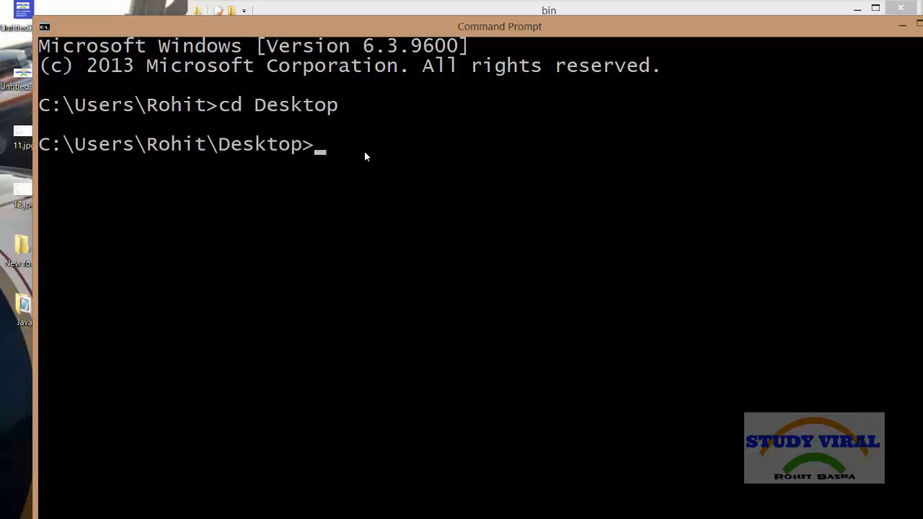
pyautogui.write('cd java')
pyautogui.press('Return')
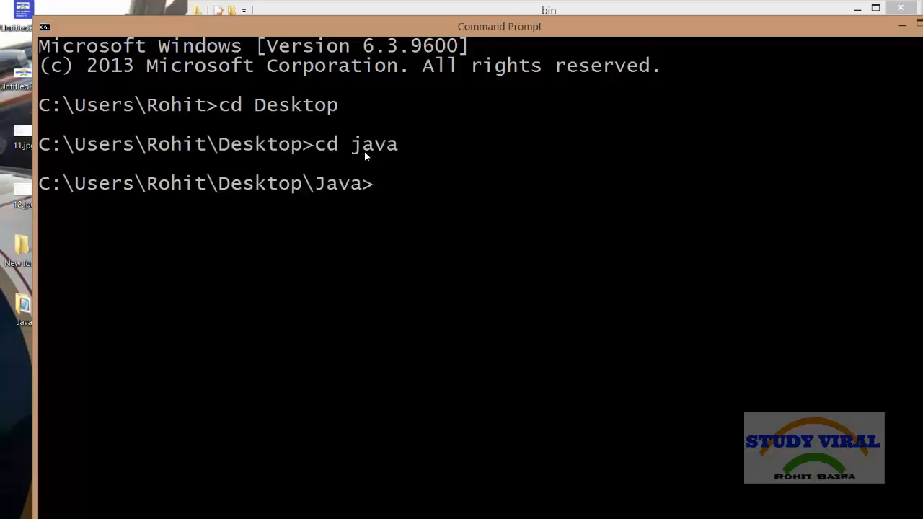
# Compile the source file with the command javac TestJava.java.
pyautogui.write('javac Test')
pyautogui.press('Tab')
pyautogui.press('Return')
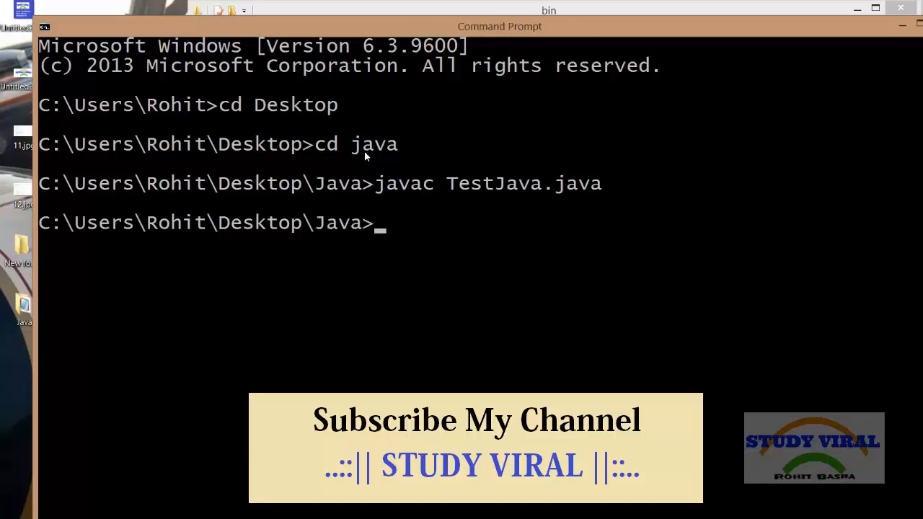
# Run the compiled class with the command java TestJava, without the .class extension.
pyautogui.write('java')
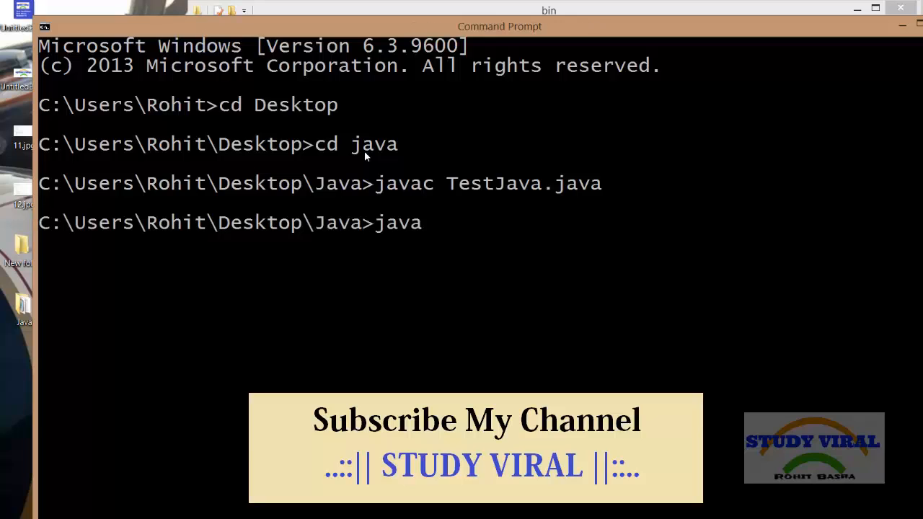
pyautogui.write(' Test')
pyautogui.press('Tab')
pyautogui.press('BackSpace')
pyautogui.press('BackSpace')
pyautogui.press('BackSpace')
pyautogui.press('BackSpace')
pyautogui.press('BackSpace')
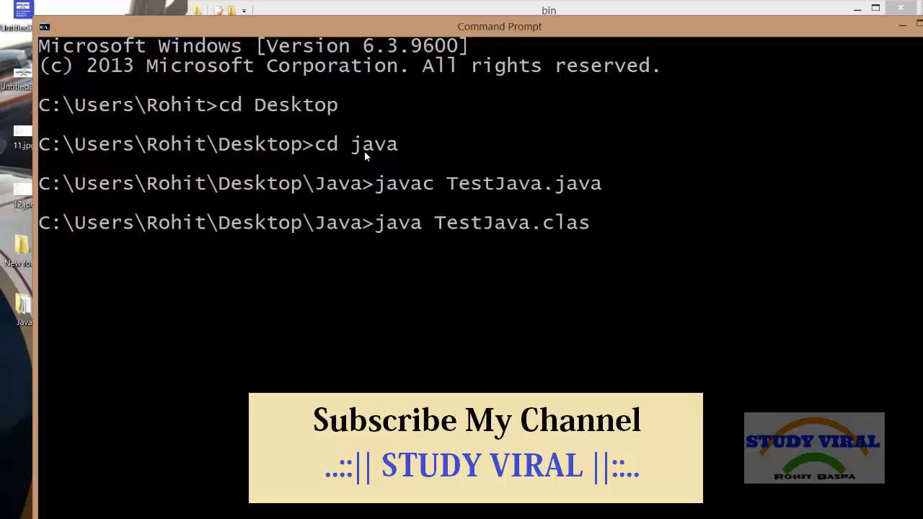
pyautogui.press('Return')
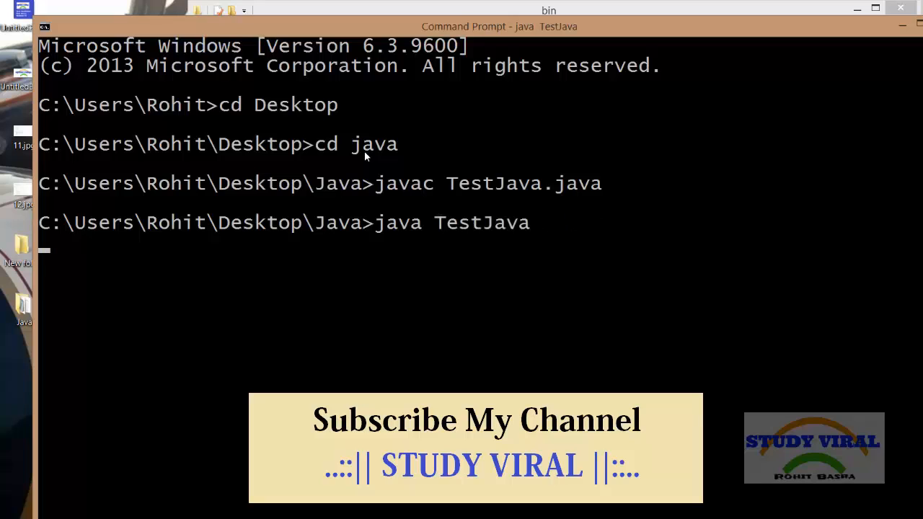